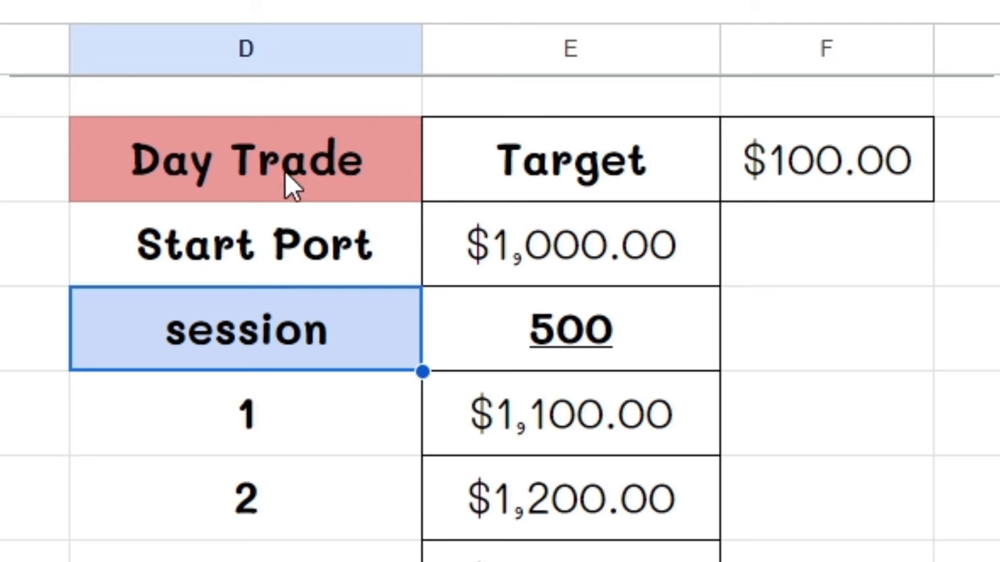
# - Compare the layout of the Day Trade table in columns D to F with the Growth table in columns I to K
pyautogui.moveTo(293, 154); pyautogui.dragTo(461, 281)
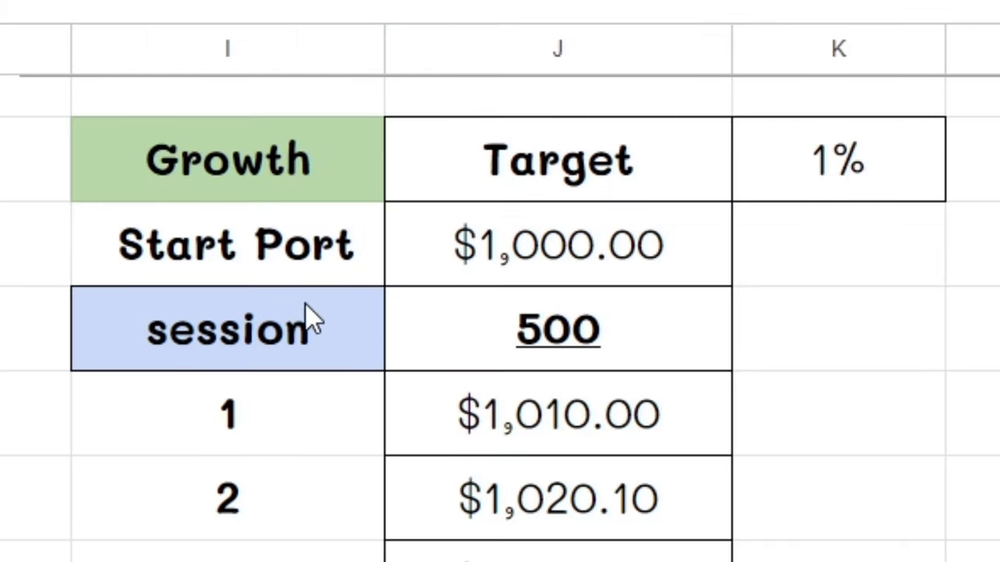
pyautogui.moveTo(208, 181); pyautogui.dragTo(827, 558)
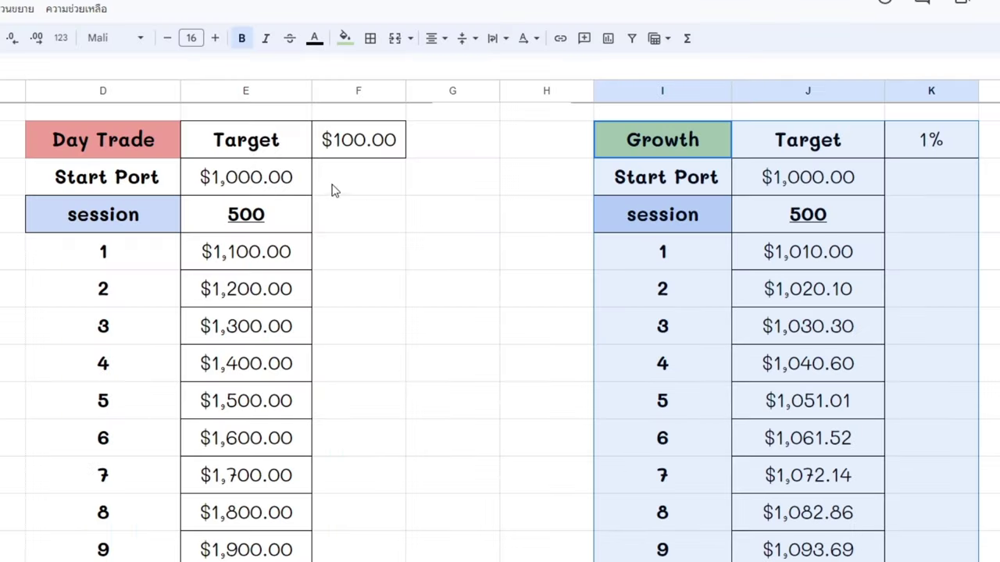
pyautogui.moveTo(89, 152); pyautogui.dragTo(357, 490)
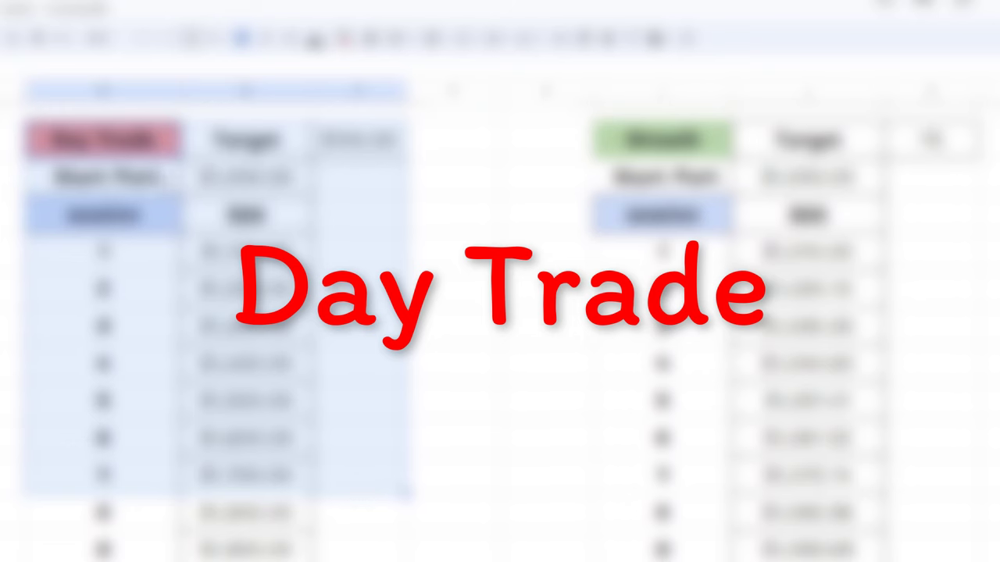
pyautogui.click(156, 168)
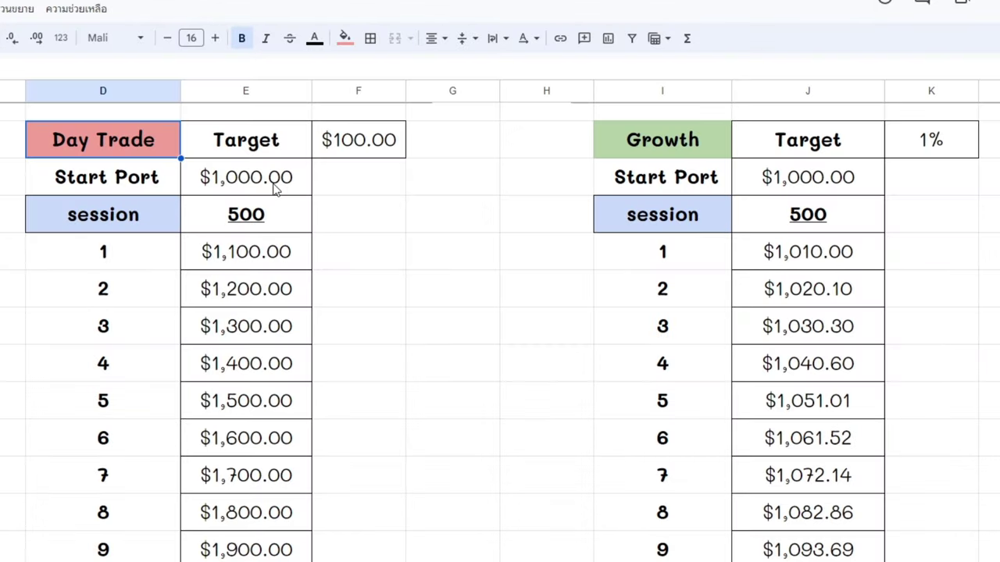
pyautogui.moveTo(695, 143); pyautogui.dragTo(939, 459)
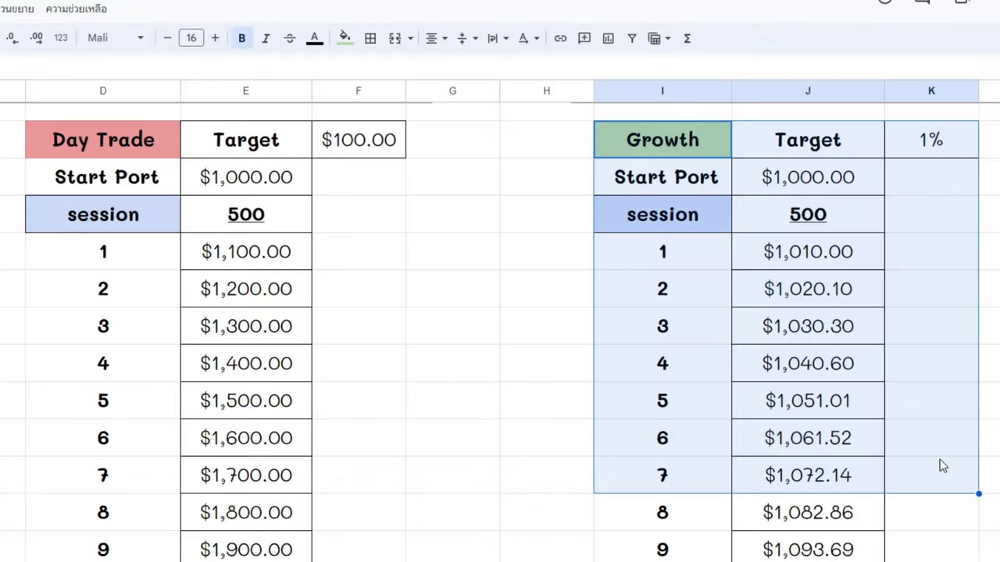
pyautogui.moveTo(721, 151); pyautogui.dragTo(948, 485)
pyautogui.click(446, 291)
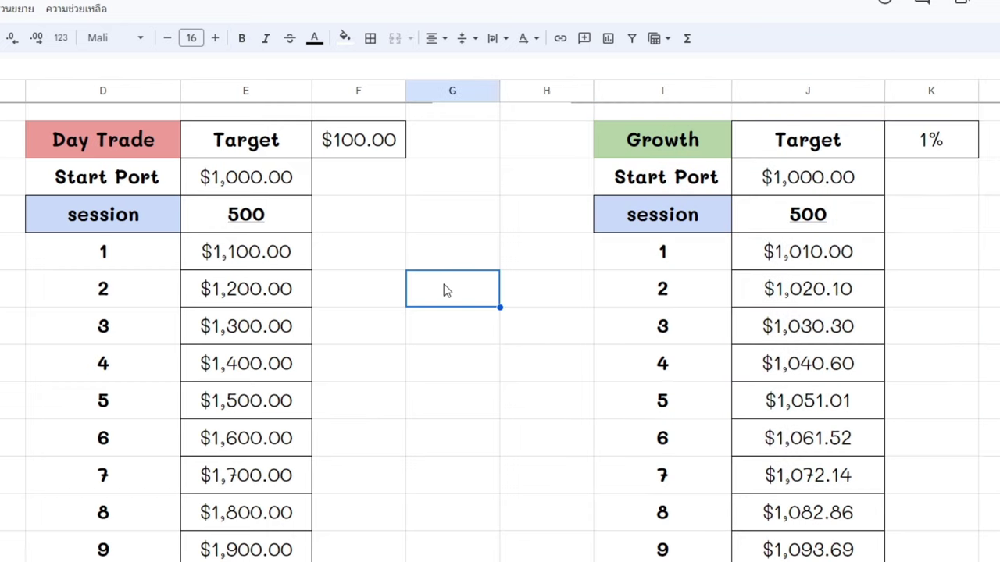
pyautogui.moveTo(152, 154); pyautogui.dragTo(375, 367)
pyautogui.click(648, 150)
pyautogui.moveTo(647, 150); pyautogui.dragTo(937, 437)
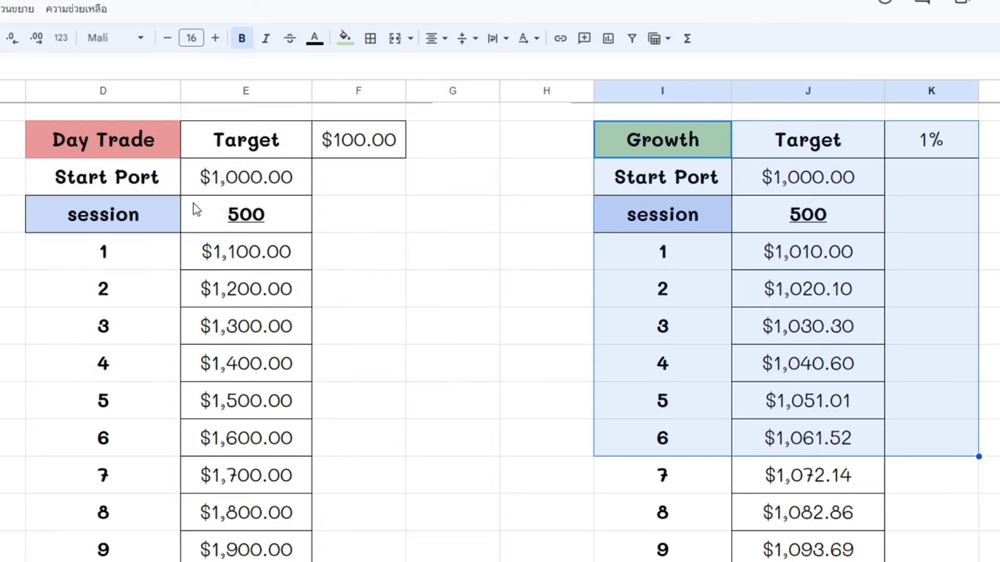
# - Examine the Start Port and session count rows in both the Day Trade and Growth tables
pyautogui.moveTo(154, 181); pyautogui.dragTo(237, 187)
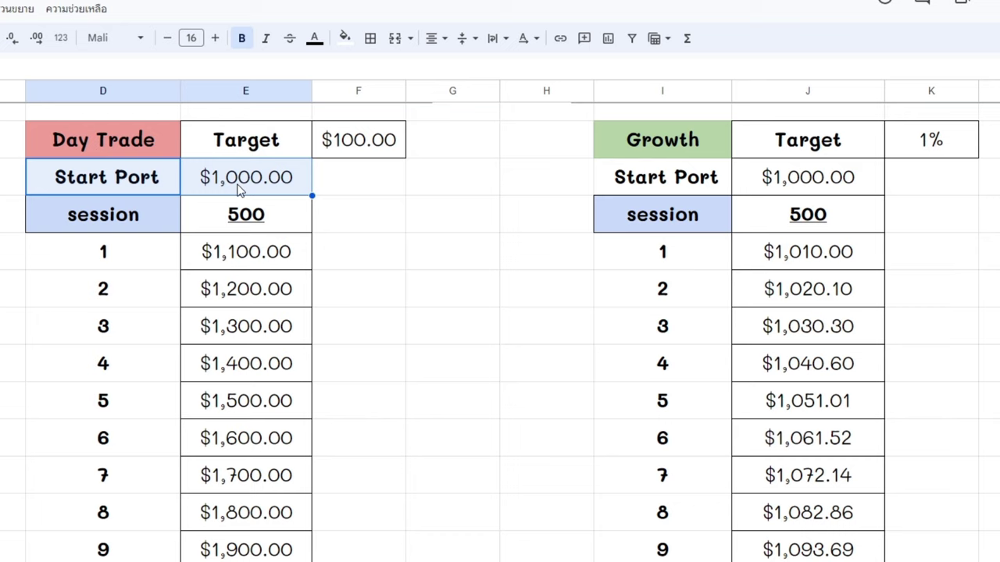
pyautogui.click(139, 176)
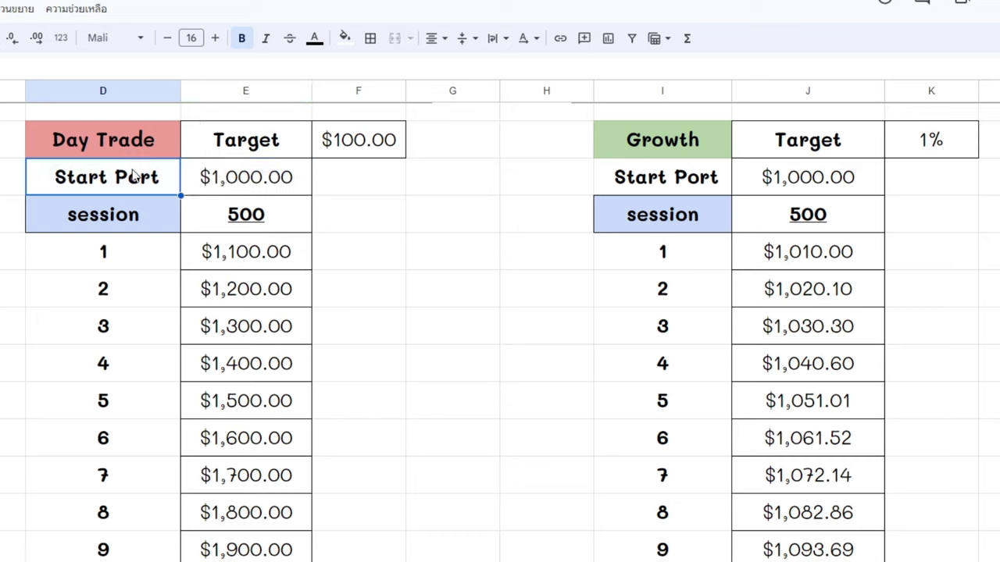
pyautogui.moveTo(154, 180); pyautogui.dragTo(241, 187)
pyautogui.moveTo(684, 177); pyautogui.dragTo(812, 177)
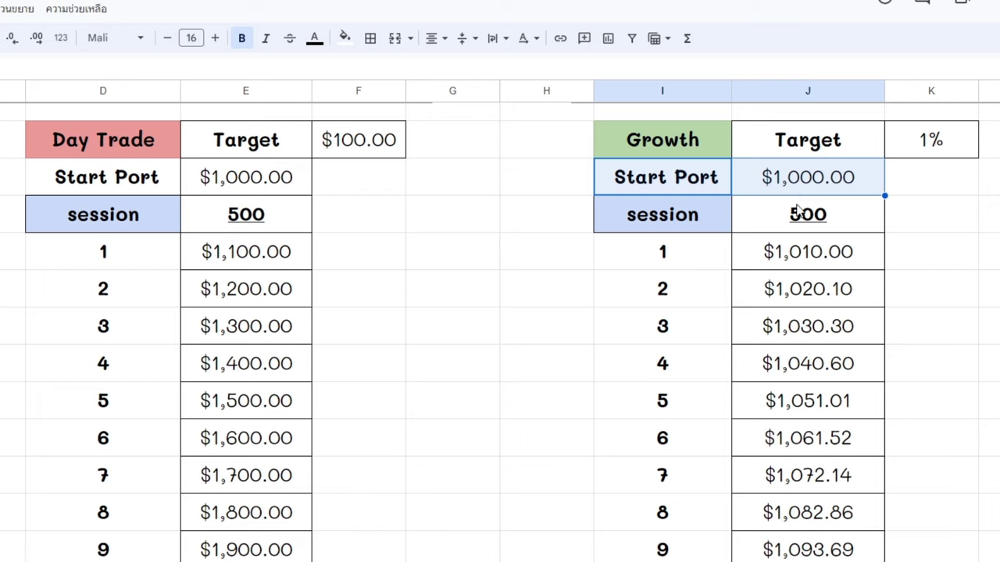
pyautogui.moveTo(722, 220); pyautogui.dragTo(801, 217)
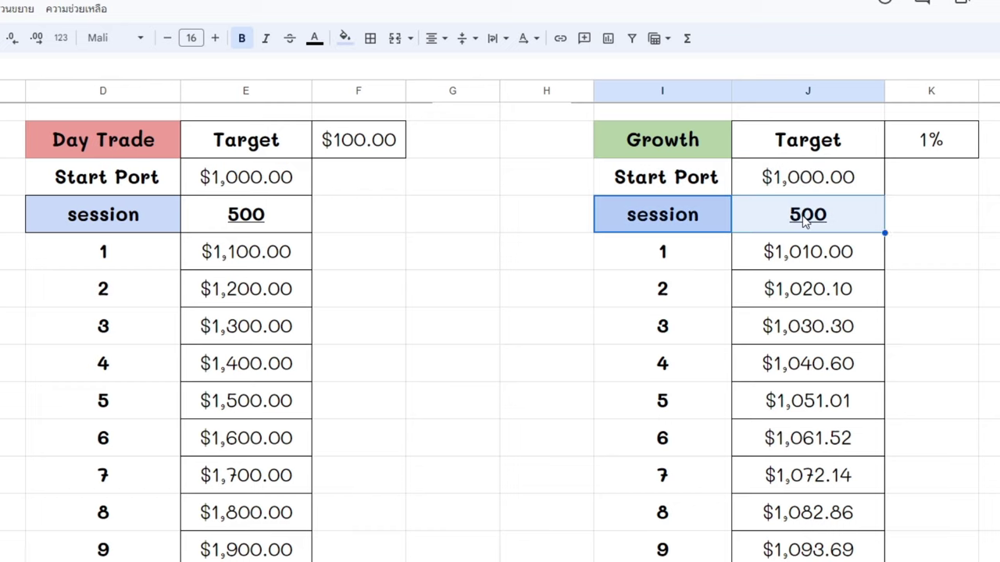
pyautogui.moveTo(661, 227); pyautogui.dragTo(753, 216)
pyautogui.moveTo(172, 214); pyautogui.dragTo(233, 219)
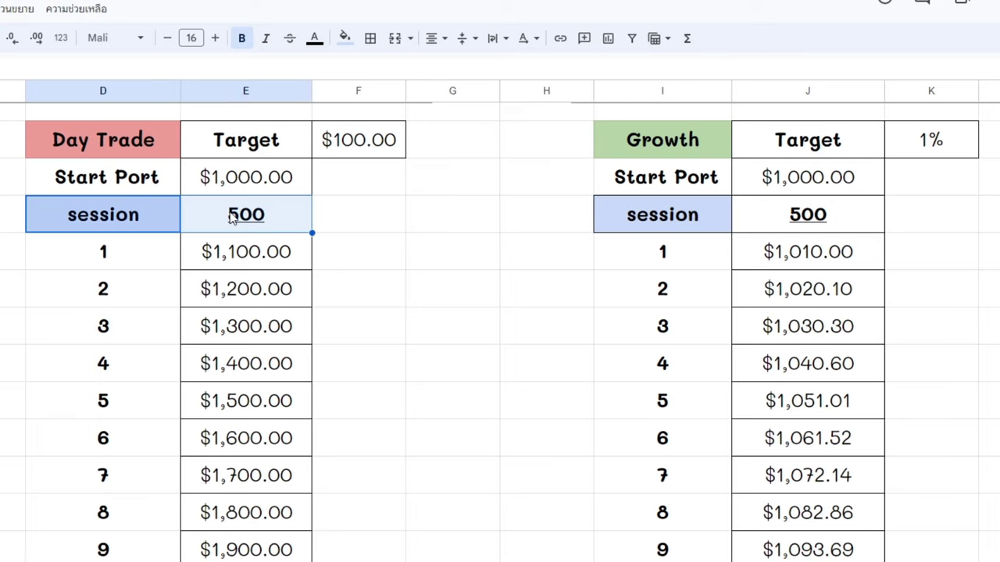
pyautogui.click(443, 214)
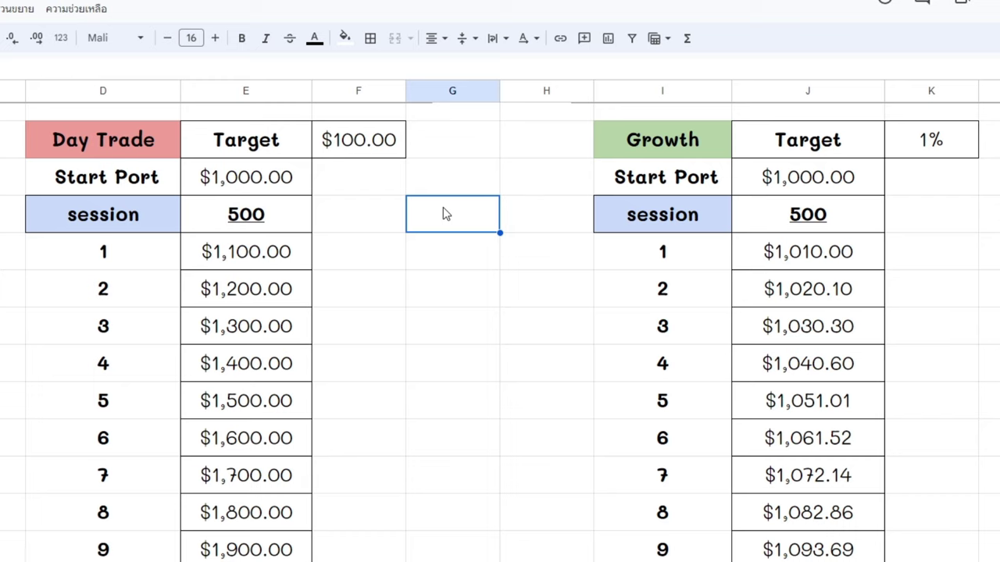
# - Check the target cells of both tables and the Day Trade balances for sessions 1 and 2
pyautogui.click(361, 143)
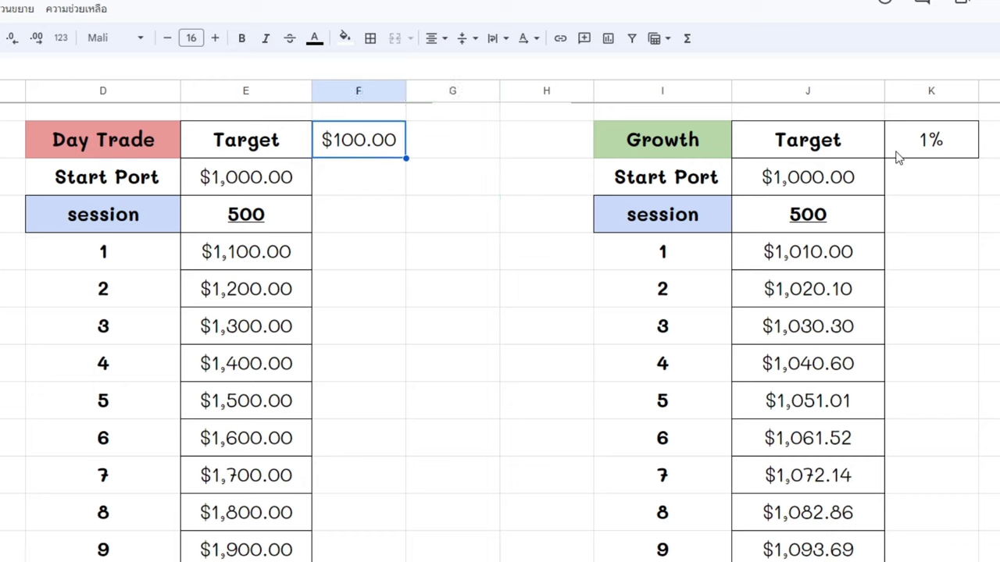
pyautogui.click(941, 141)
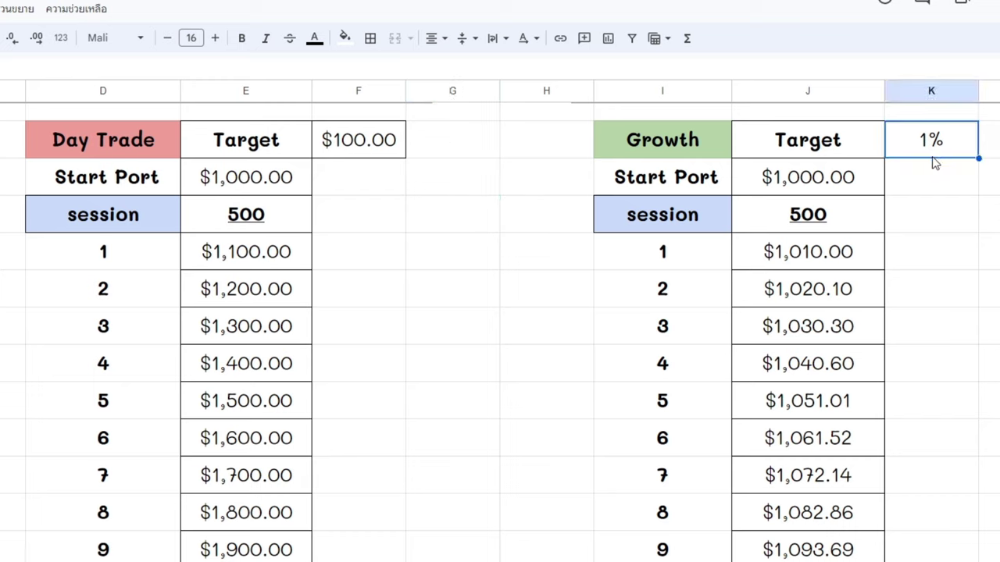
pyautogui.click(345, 153)
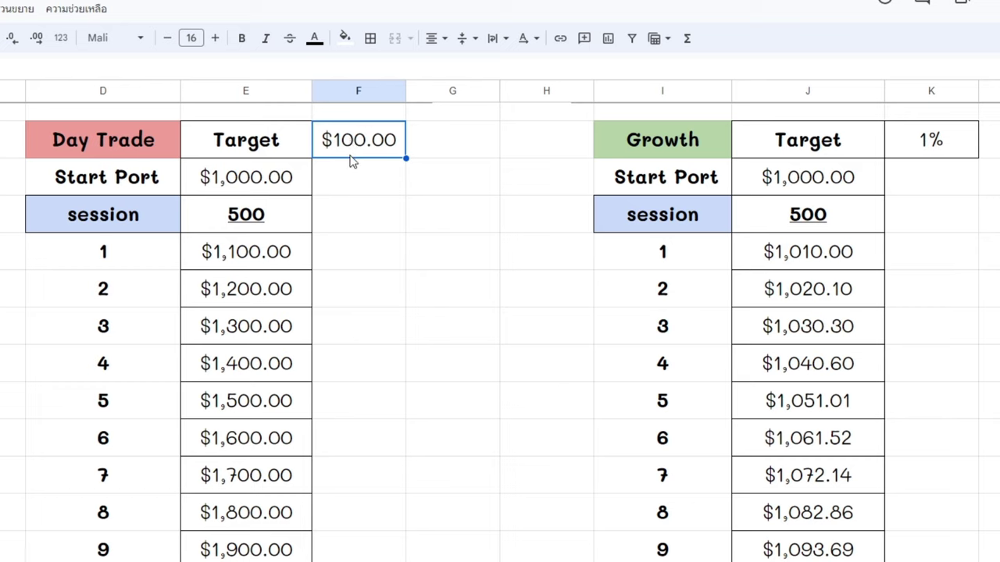
pyautogui.click(285, 258)
pyautogui.click(286, 291)
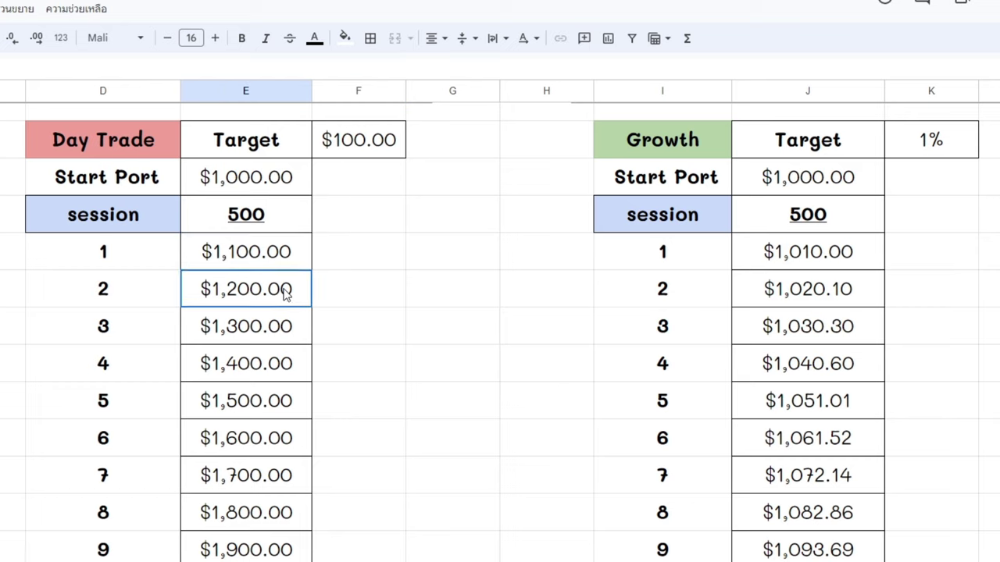
pyautogui.click(282, 258)
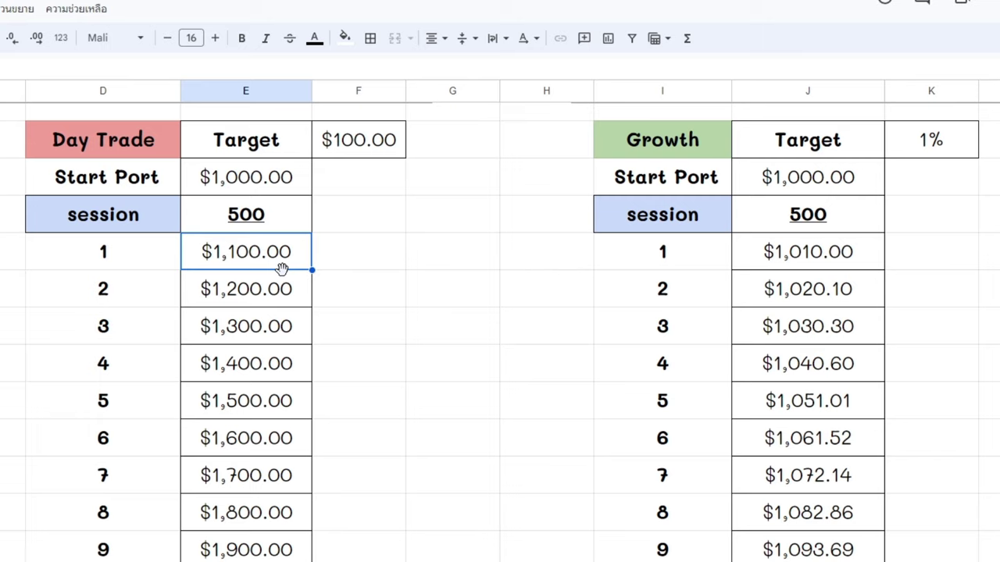
# - Examine the Growth table's target percentage and its balances for sessions 1, 2, 3 and 7
pyautogui.moveTo(671, 145); pyautogui.dragTo(953, 155)
pyautogui.click(954, 154)
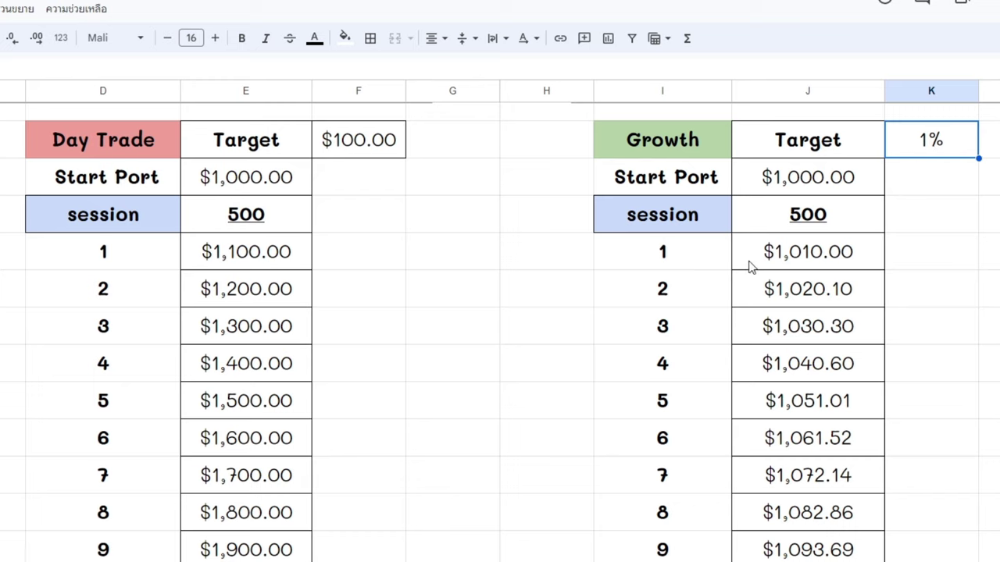
pyautogui.click(809, 242)
pyautogui.click(816, 291)
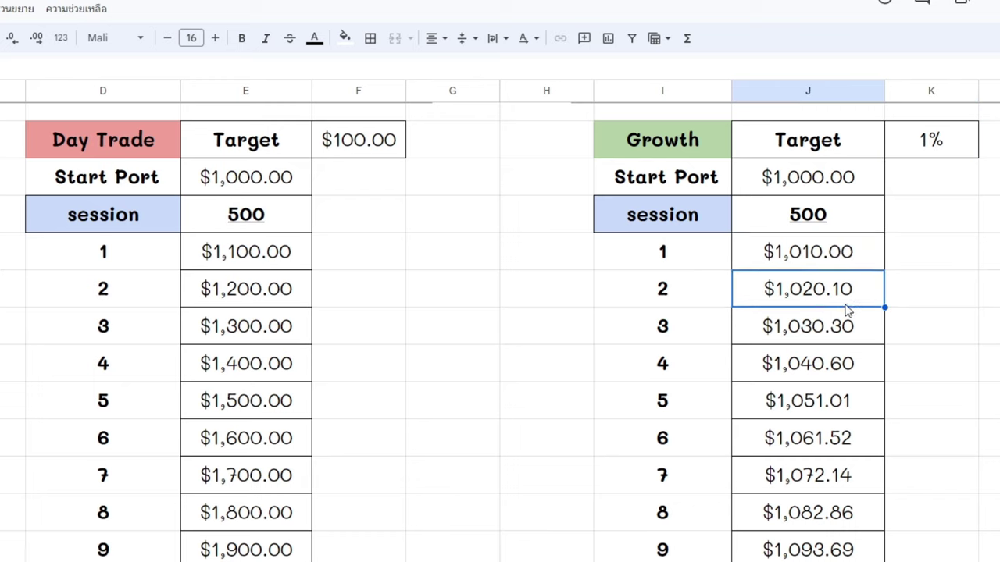
pyautogui.click(836, 338)
pyautogui.click(834, 475)
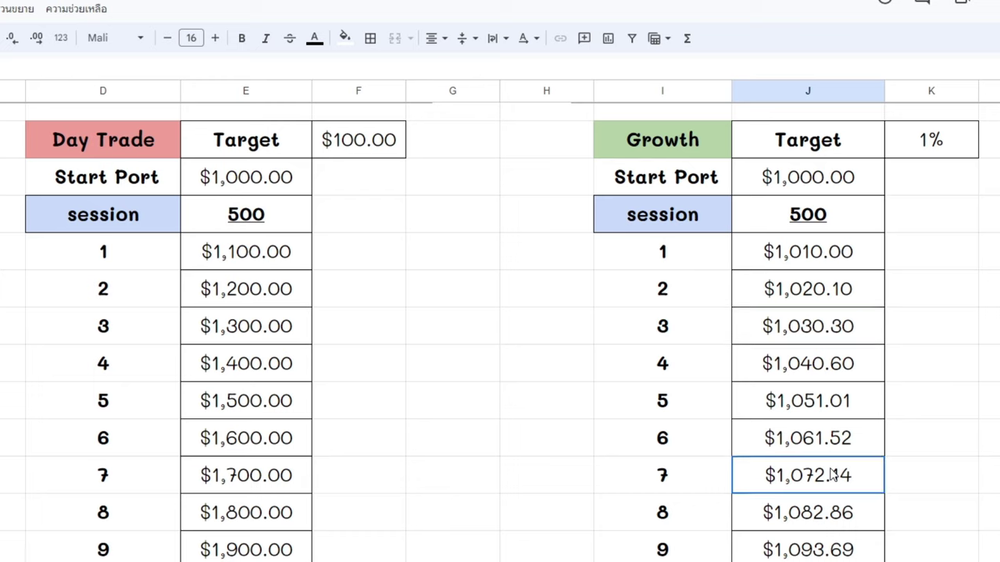
pyautogui.click(960, 243)
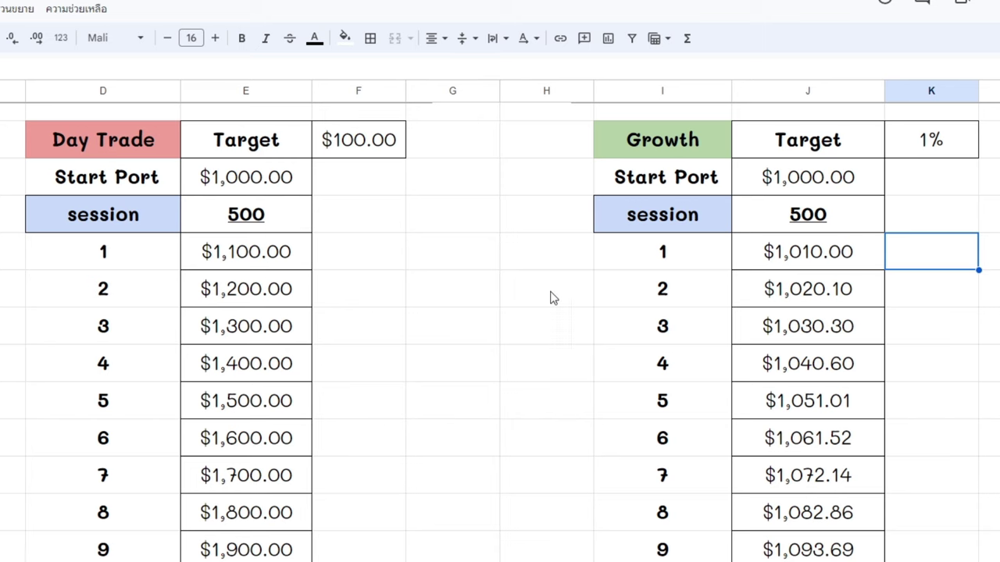
# - Compare the Day Trade and Growth area charts above the two tables
pyautogui.scroll(4, 563, 295)
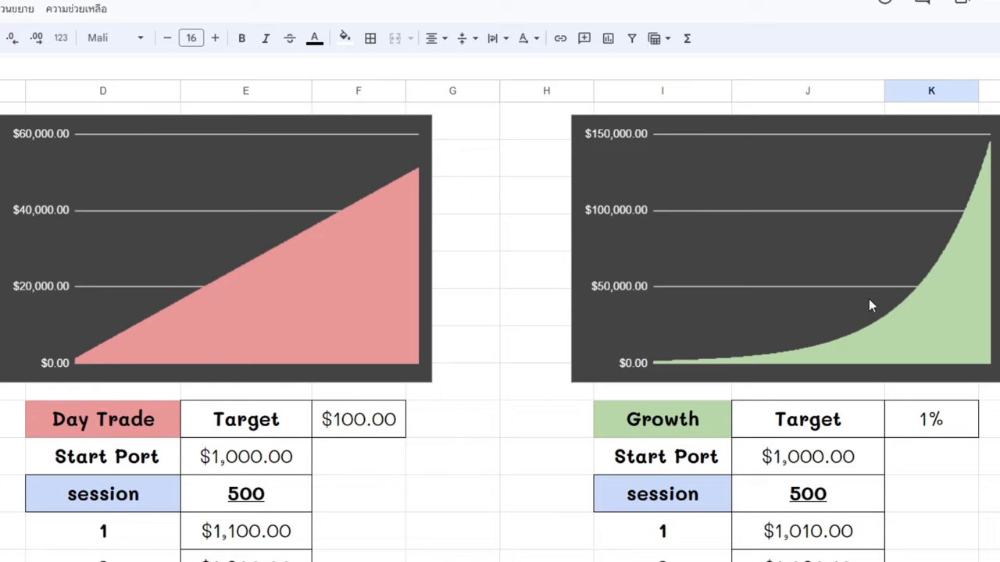
pyautogui.click(349, 262)
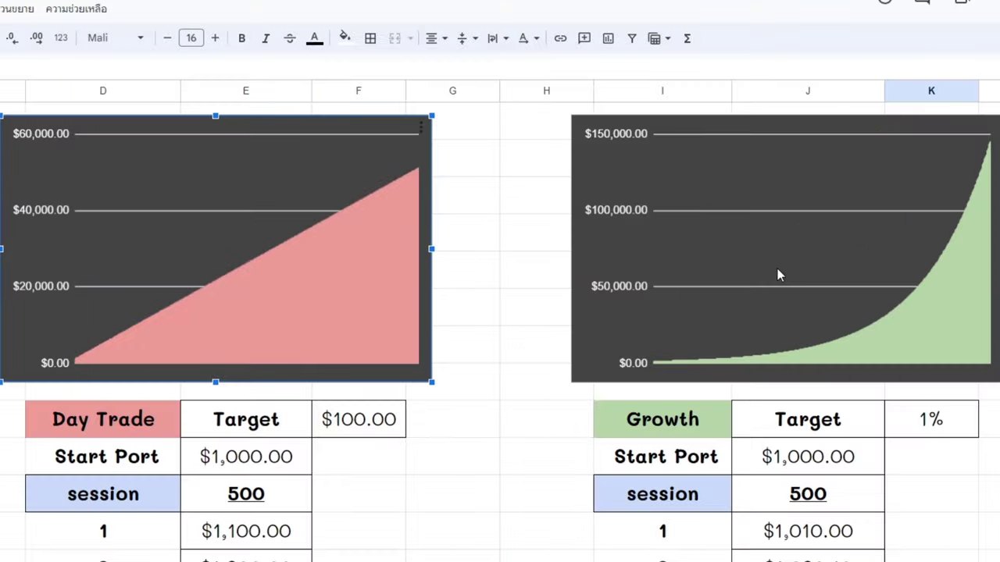
pyautogui.click(895, 228)
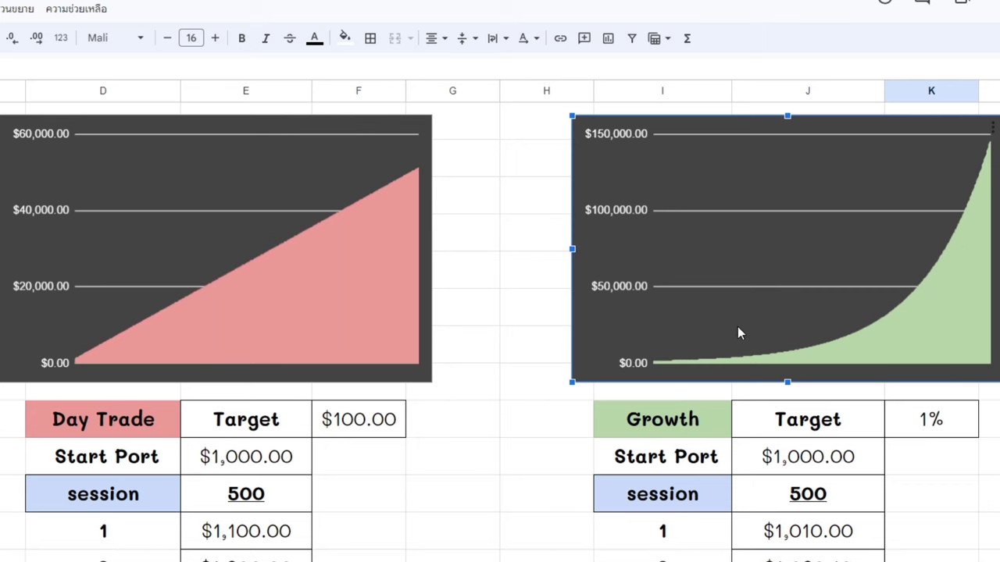
# - Compare the session 500 balances at the end of the Day Trade and Growth tables, and return to the charts
pyautogui.click(244, 558)
pyautogui.hotkey('ctrl', 'Down')
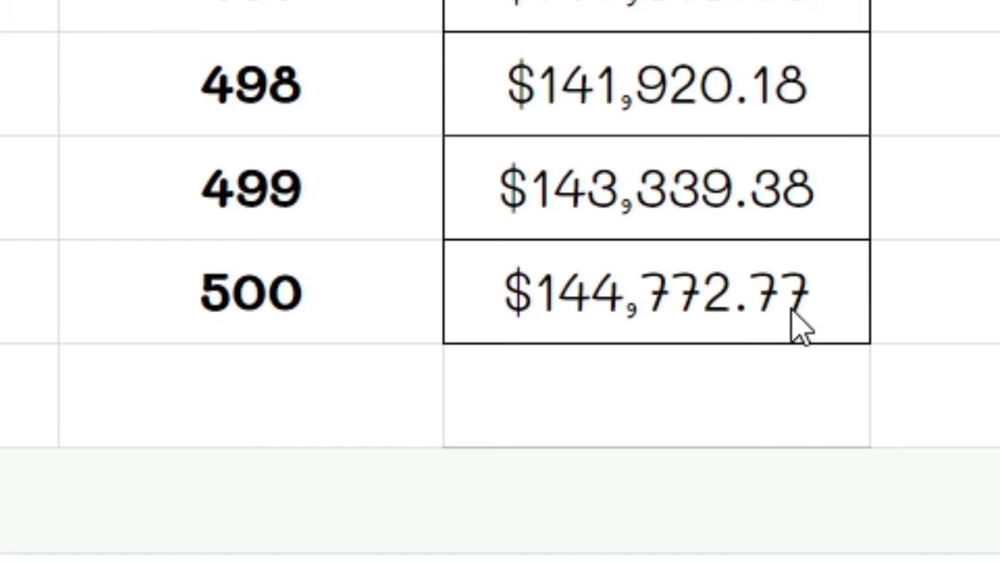
pyautogui.click(792, 311)
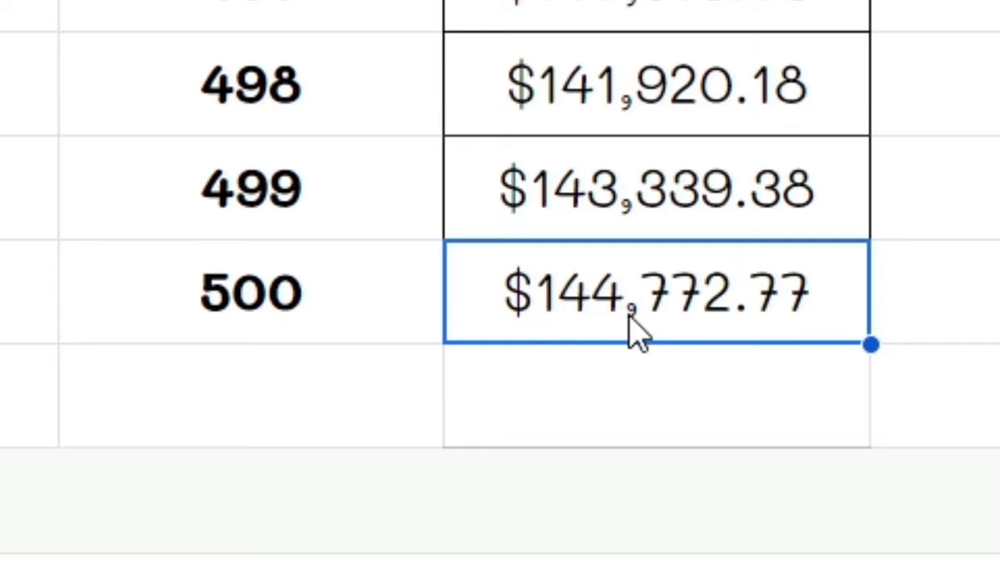
pyautogui.click(266, 495)
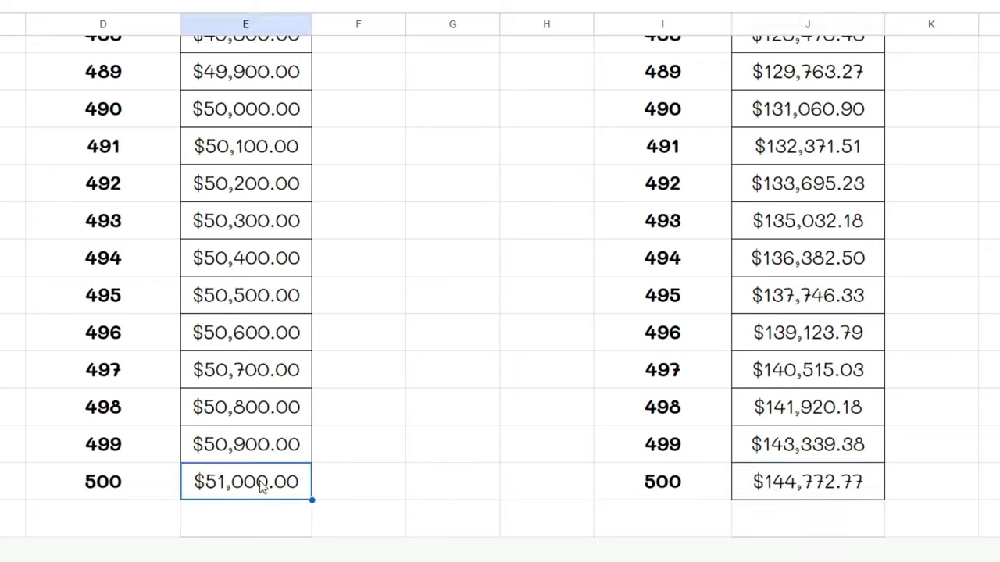
pyautogui.click(820, 485)
pyautogui.click(258, 482)
pyautogui.click(816, 482)
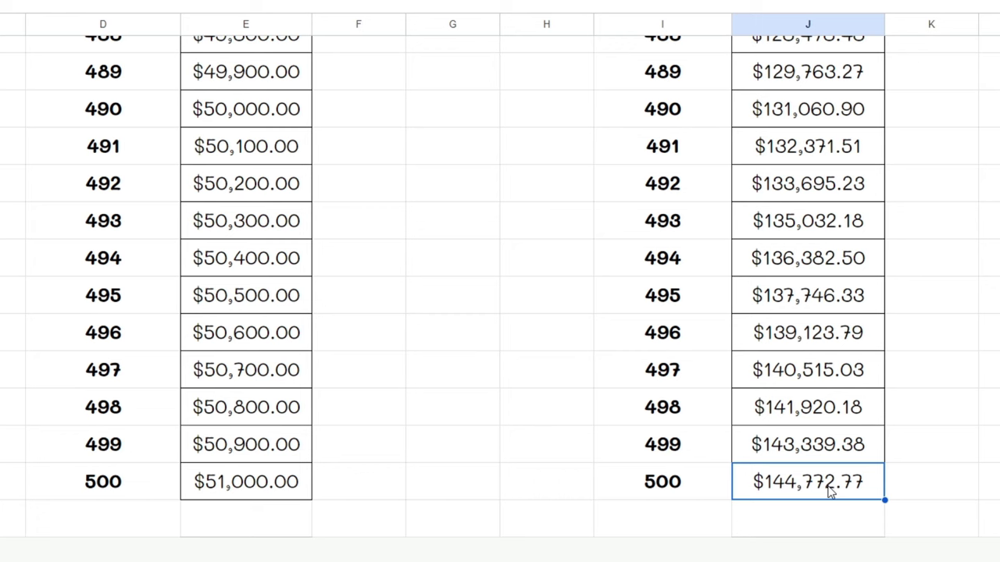
pyautogui.hotkey('ctrl', 'Up')
pyautogui.hotkey('ctrl', 'Up')
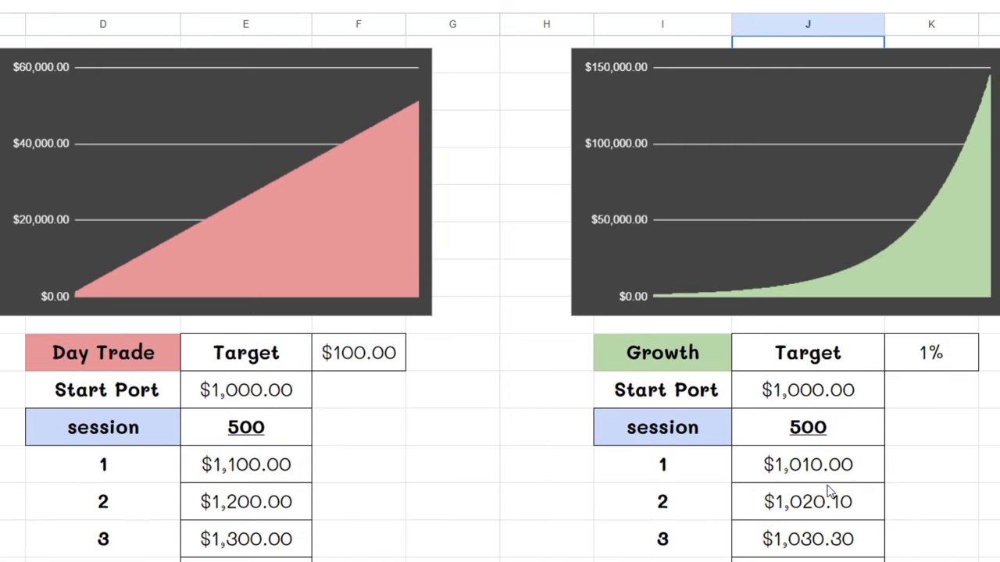